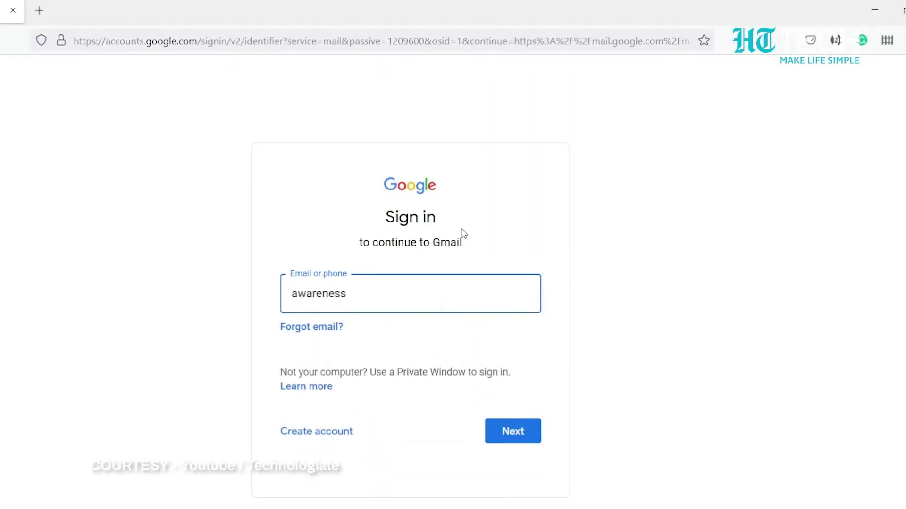
Step: Sign in with the account email and open the delegated second account's inbox
{"action": "key", "text": "Return"}
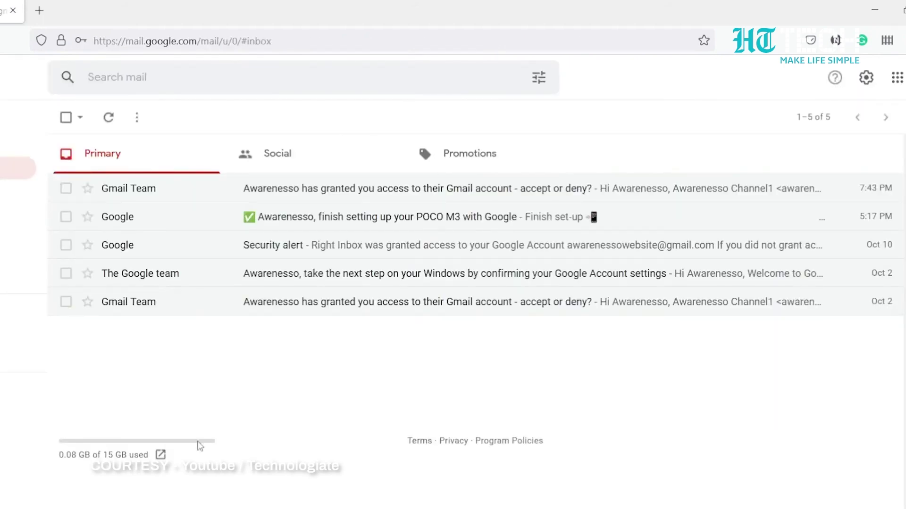
{"action": "left_click", "coordinate": [885, 79]}
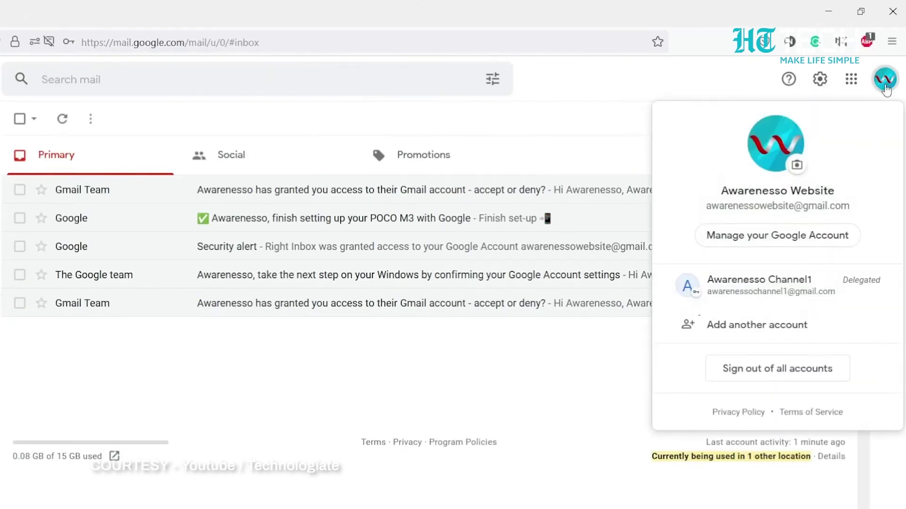
{"action": "left_click", "coordinate": [759, 297]}
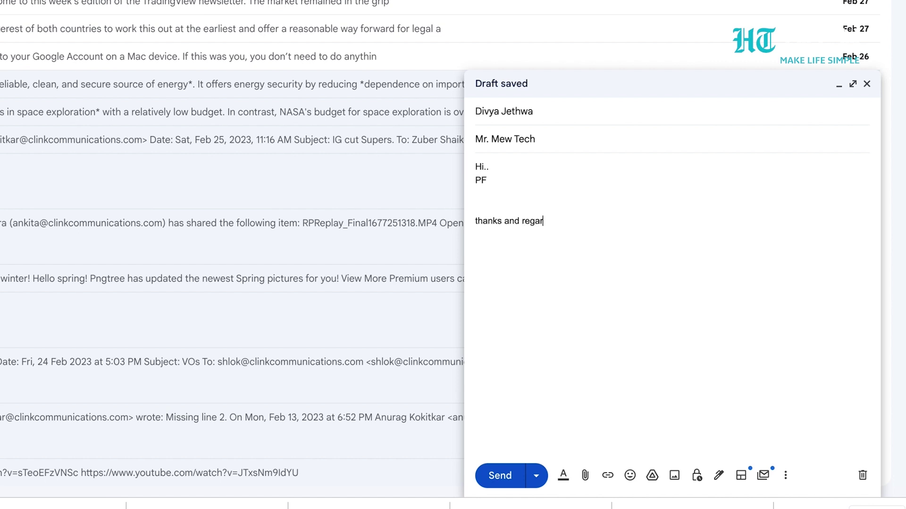
Step: Send the drafted message, then view the 20-second Undo Send period in General settings
{"action": "left_click", "coordinate": [516, 477]}
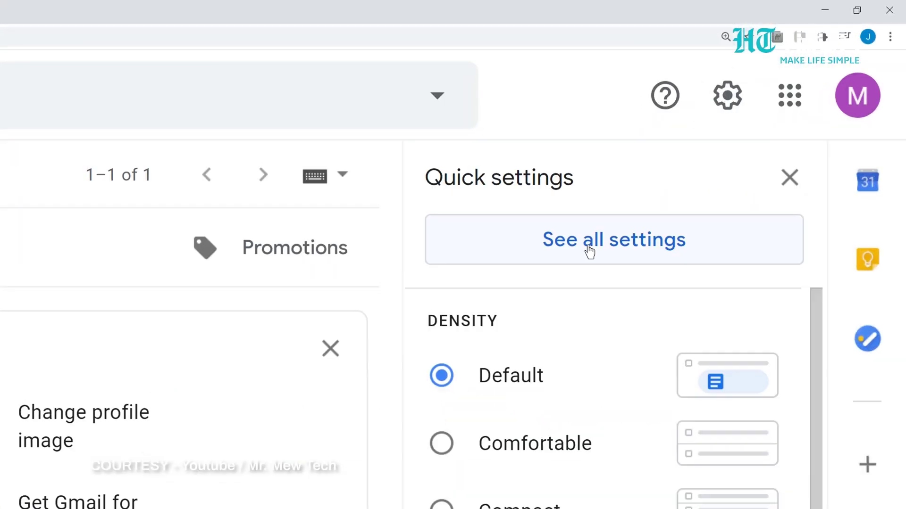
{"action": "left_click", "coordinate": [589, 250]}
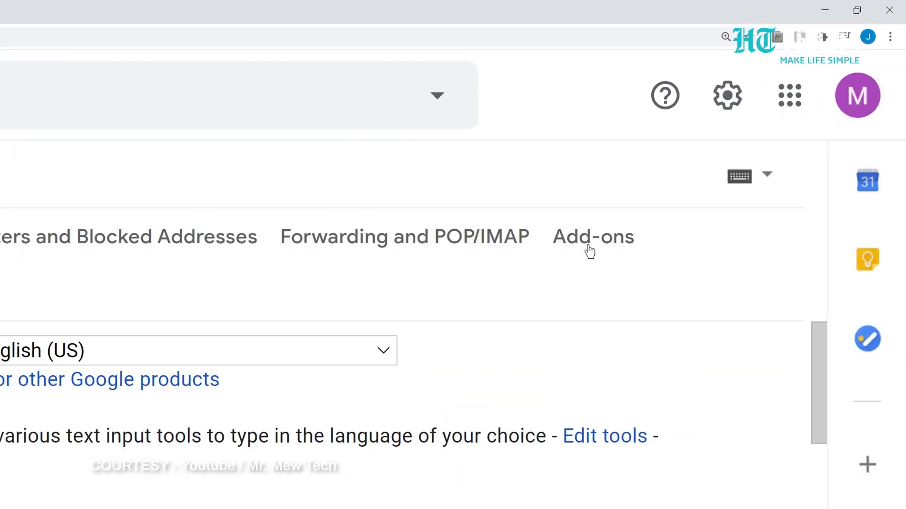
{"action": "scroll", "coordinate": [267, 255], "scroll_direction": "down", "scroll_amount": 2}
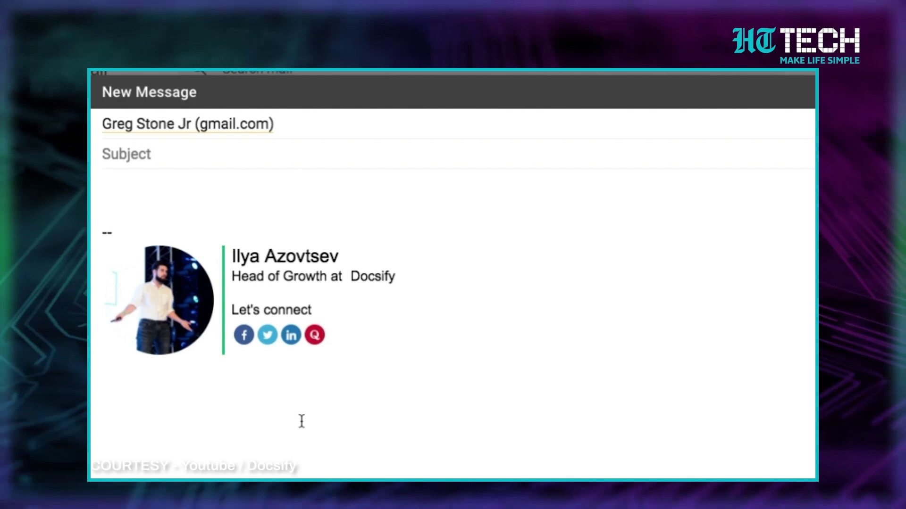
Step: Type 'Hello' and accept Smart Compose's suggested recipient name, then start a new line
{"action": "type", "text": "Hello"}
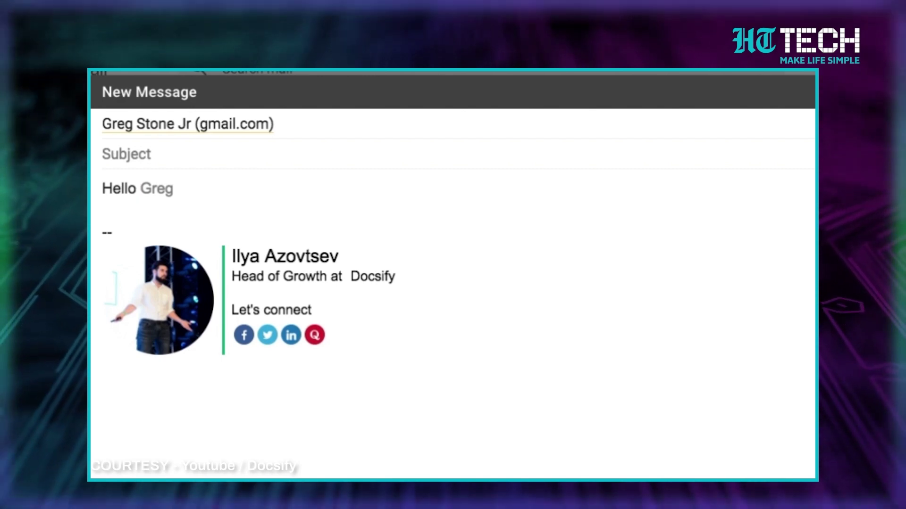
{"action": "key", "text": "Tab"}
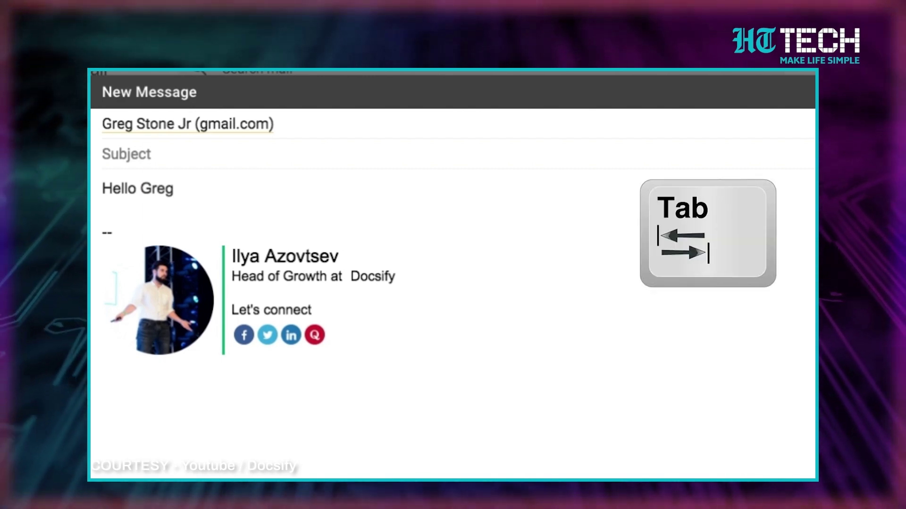
{"action": "key", "text": "Return"}
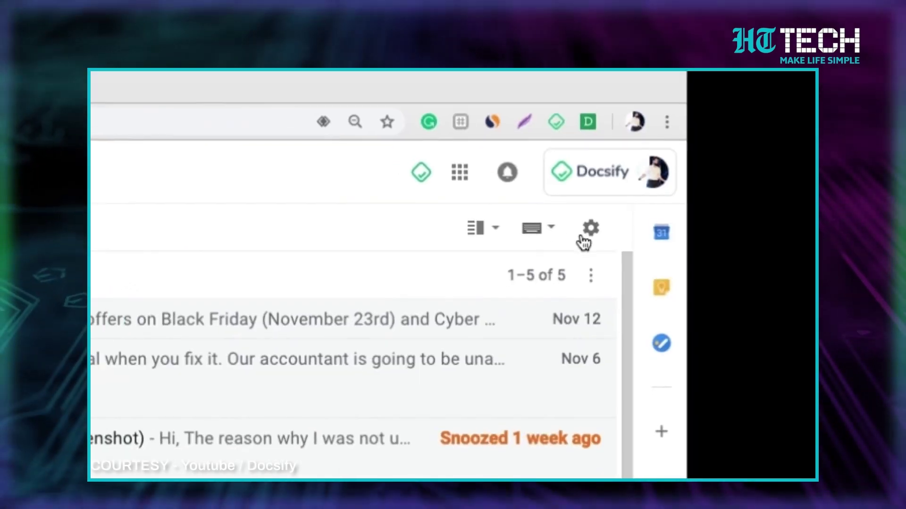
Step: Check in full settings that Smart Compose writing suggestions are turned on
{"action": "left_click", "coordinate": [596, 231]}
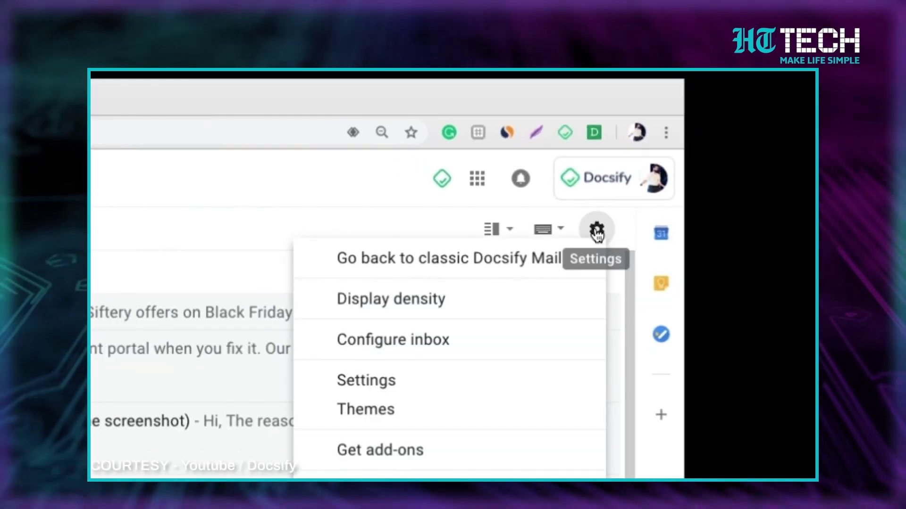
{"action": "left_click", "coordinate": [425, 379]}
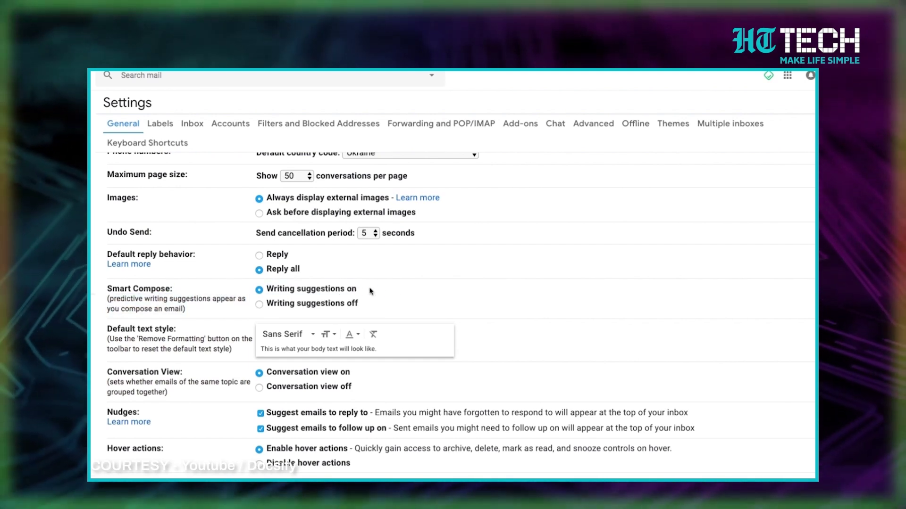
{"action": "scroll", "coordinate": [379, 293], "scroll_direction": "down", "scroll_amount": 2}
{"action": "scroll", "coordinate": [379, 294], "scroll_direction": "down", "scroll_amount": 20}
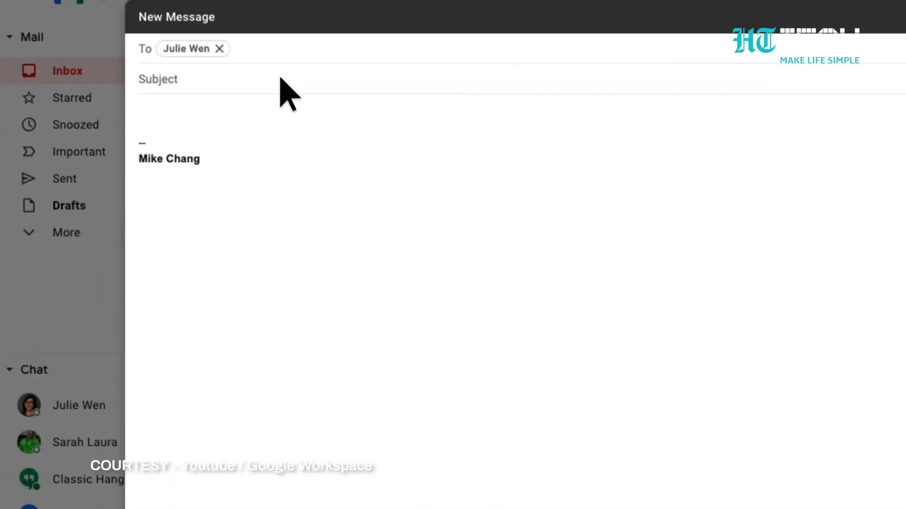
Step: Give the message the subject 'Out of office'
{"action": "left_click", "coordinate": [281, 80]}
{"action": "type", "text": "Out o"}
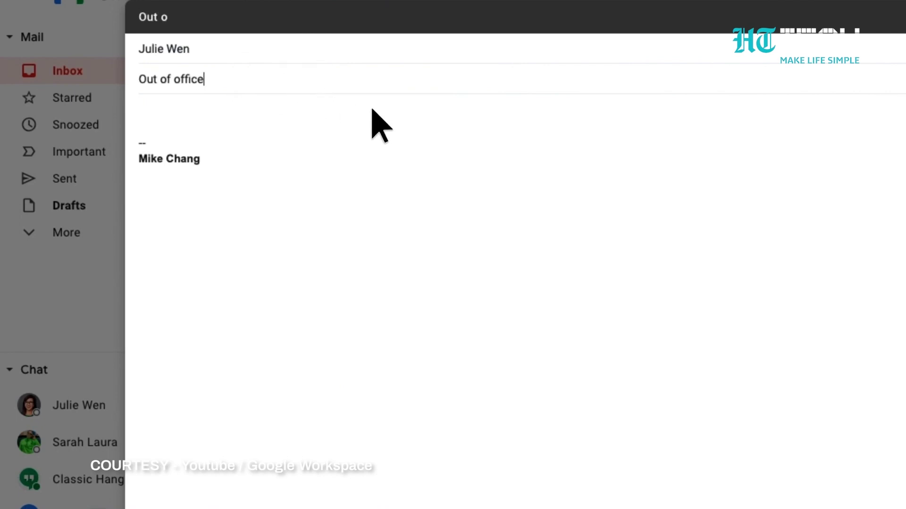
{"action": "type", "text": "f office"}
{"action": "key", "text": "Tab"}
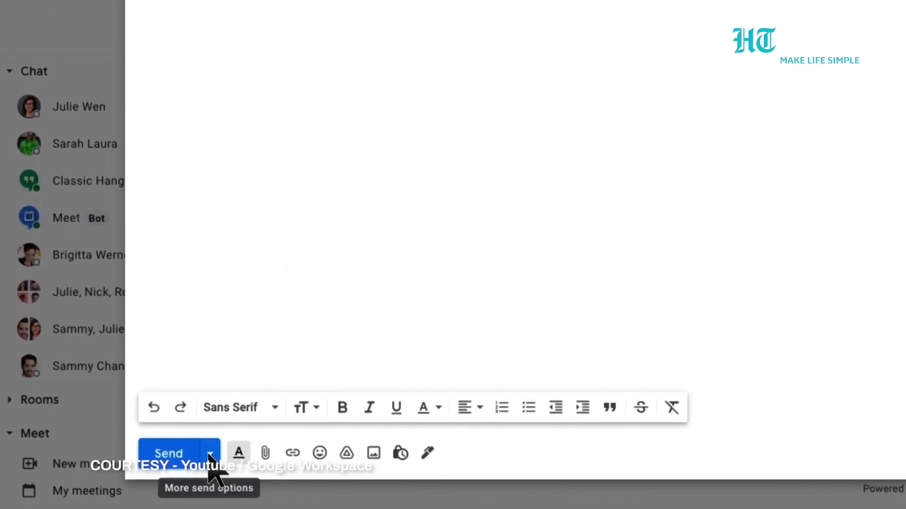
Step: Schedule the message to send tomorrow morning at 8:00 AM
{"action": "left_click", "coordinate": [209, 455]}
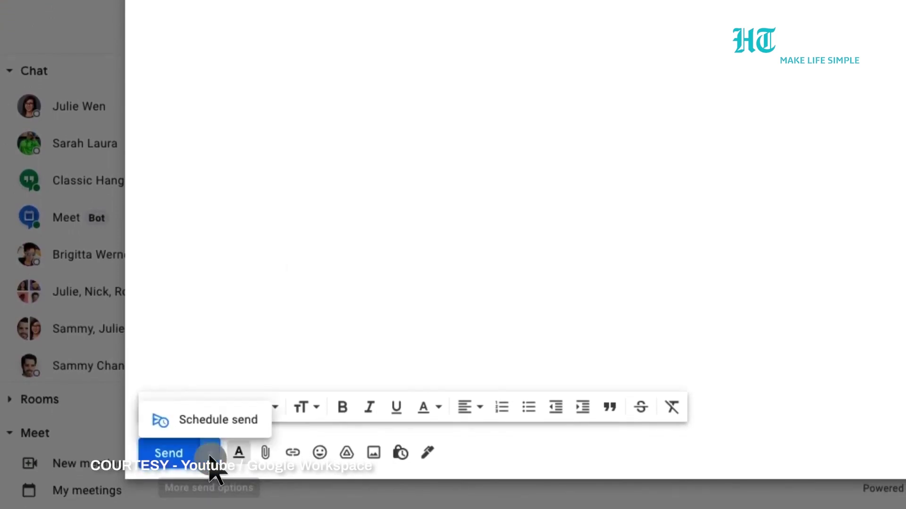
{"action": "left_click", "coordinate": [210, 420]}
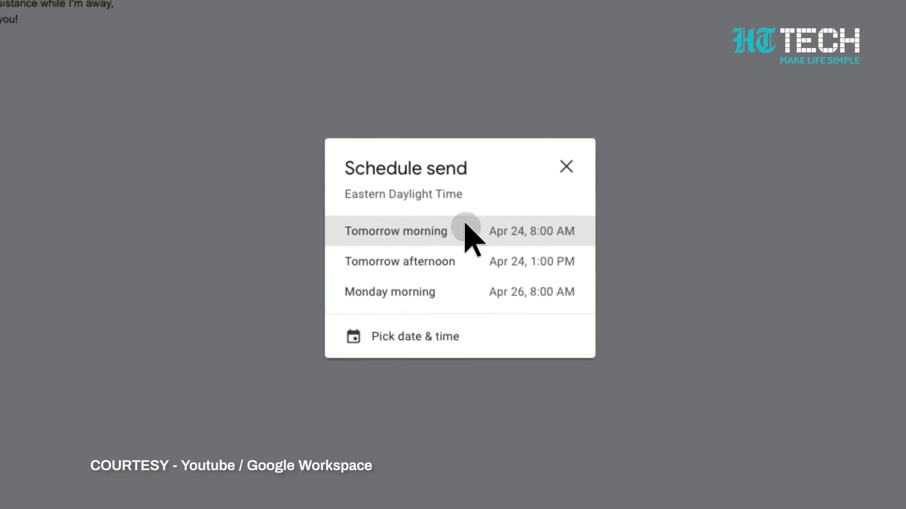
{"action": "left_click", "coordinate": [467, 233]}
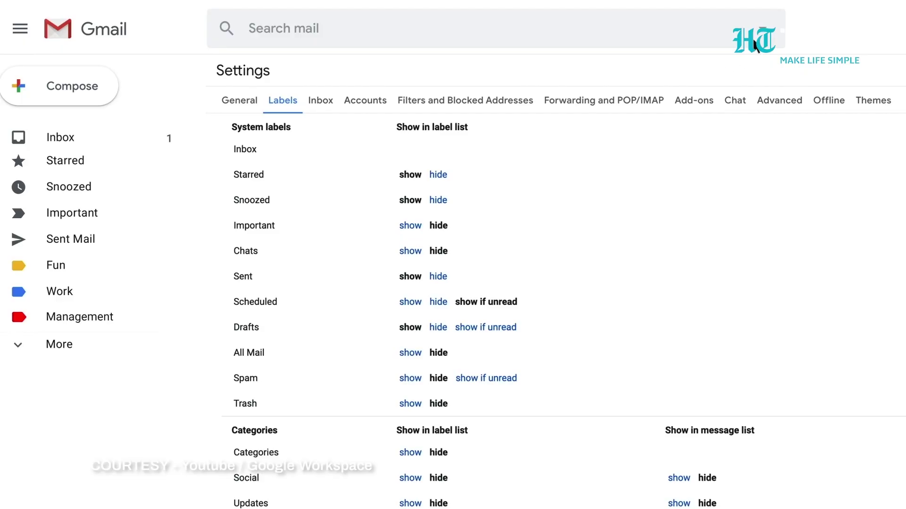
Step: Create a filter from the LinkedIn sender's address that applies a label
{"action": "left_click", "coordinate": [763, 29]}
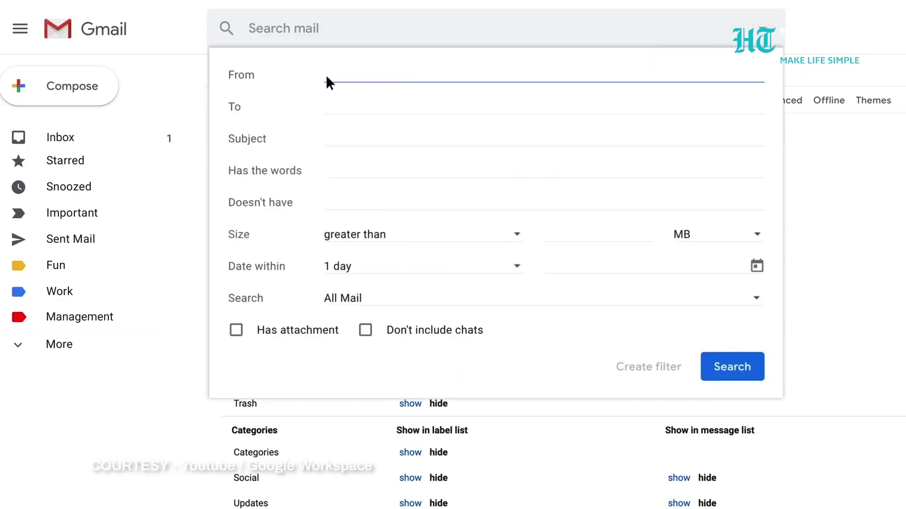
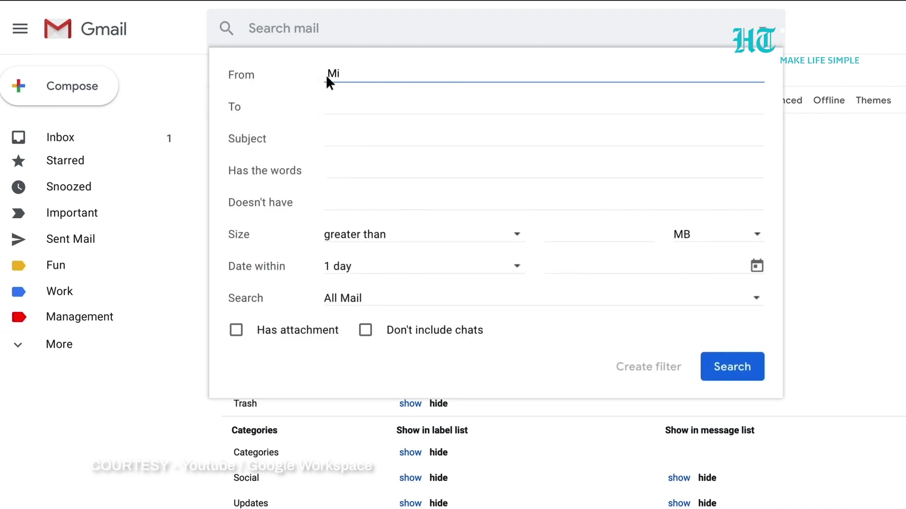
{"action": "left_click", "coordinate": [646, 375]}
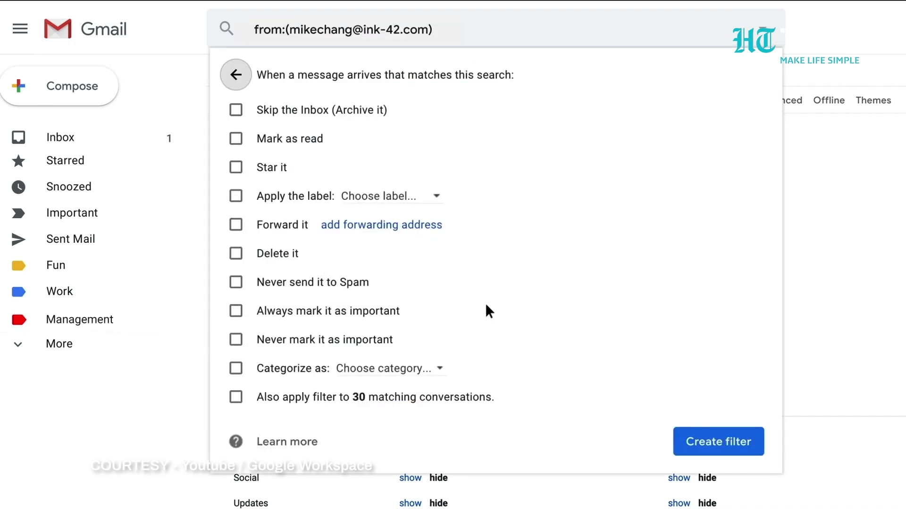
{"action": "left_click", "coordinate": [234, 197]}
{"action": "left_click", "coordinate": [435, 197]}
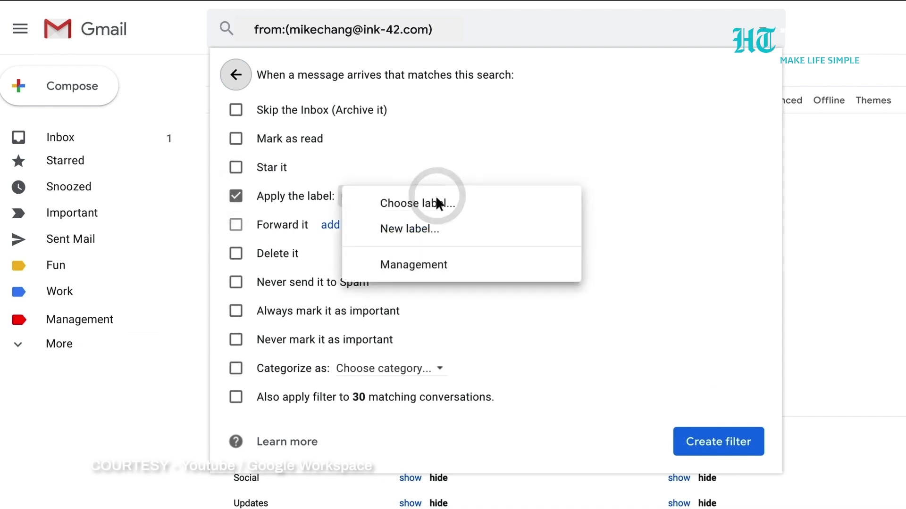
{"action": "left_click", "coordinate": [718, 442]}
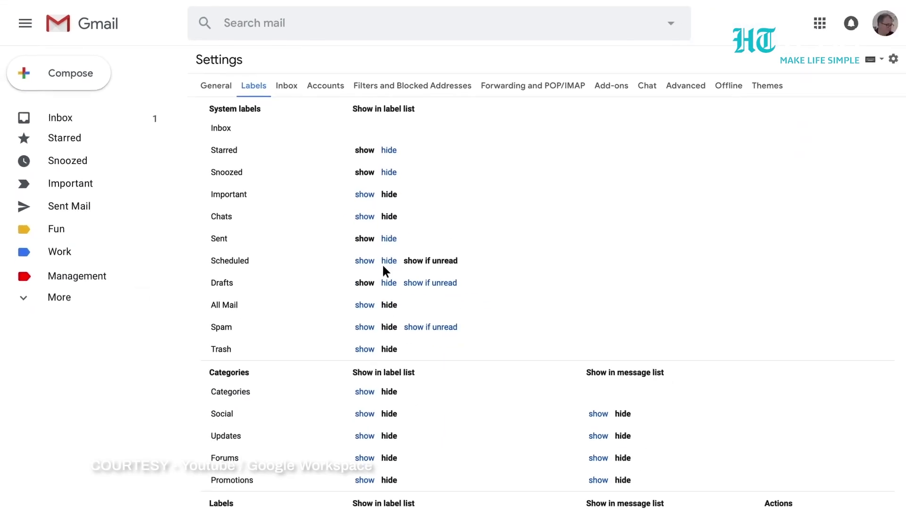
Step: Return to the inbox and browse the full label list
{"action": "left_click", "coordinate": [61, 119]}
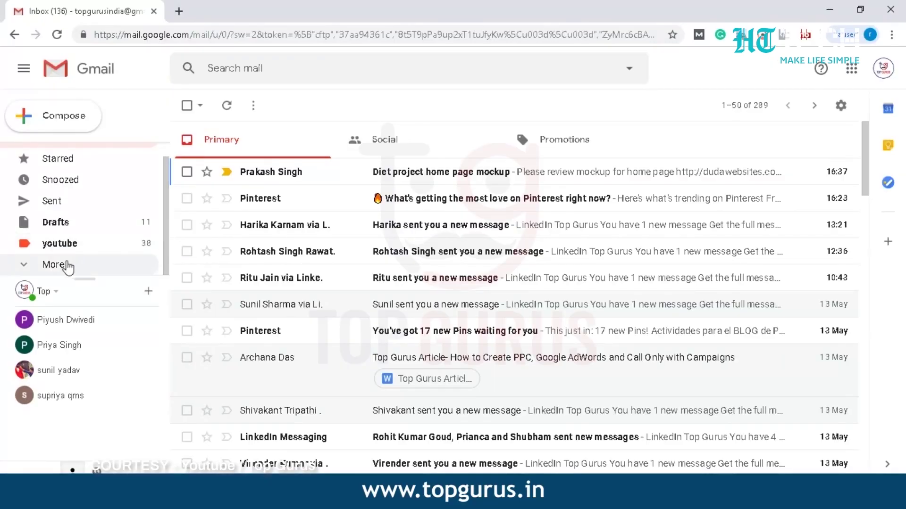
{"action": "left_click", "coordinate": [67, 265]}
{"action": "left_click_drag", "start_coordinate": [167, 162], "coordinate": [167, 254]}
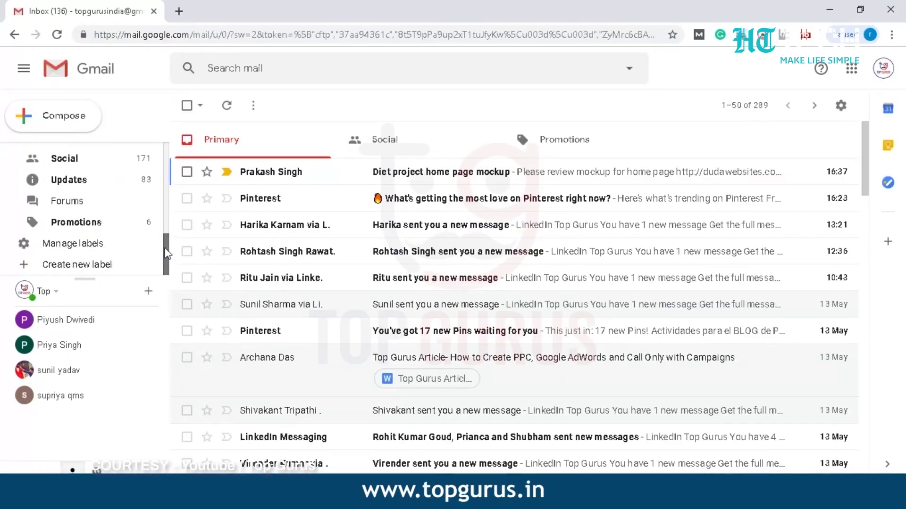
{"action": "left_click", "coordinate": [93, 268]}
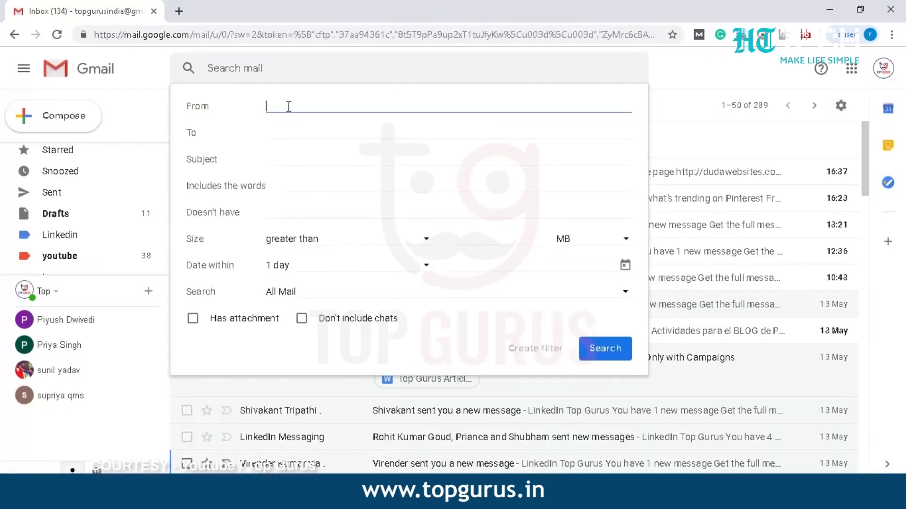
Step: Recreate the sender filter so matching messages skip the Inbox and get the Linkedin label
{"action": "key", "text": "ctrl+v"}
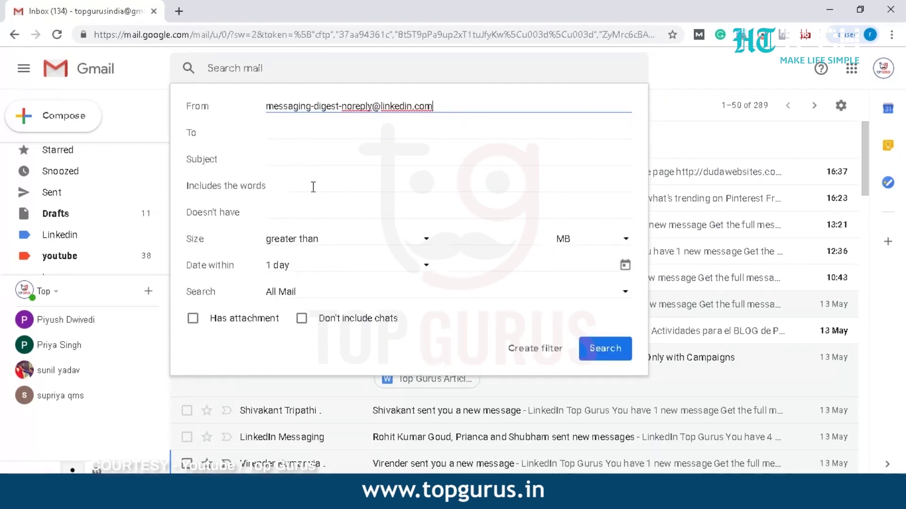
{"action": "left_click", "coordinate": [530, 348]}
{"action": "left_click", "coordinate": [193, 135]}
{"action": "left_click", "coordinate": [330, 207]}
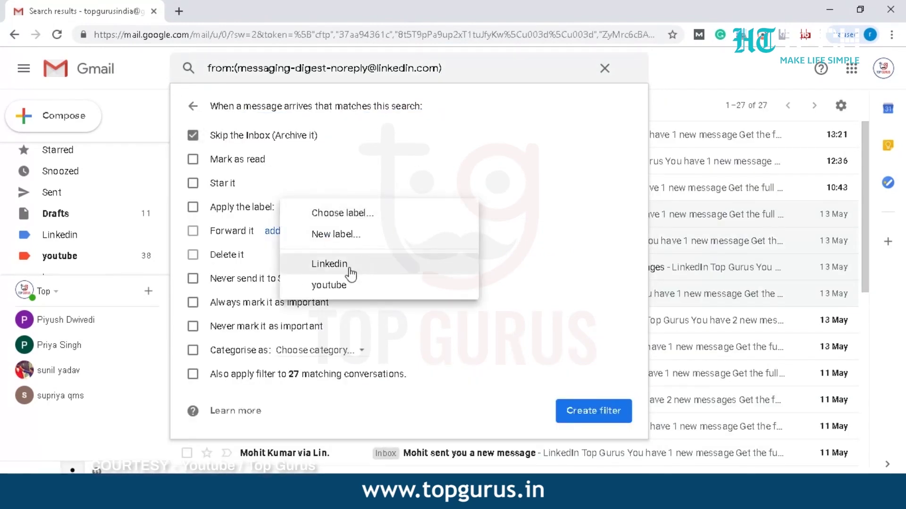
{"action": "left_click", "coordinate": [330, 266]}
{"action": "left_click", "coordinate": [593, 411]}
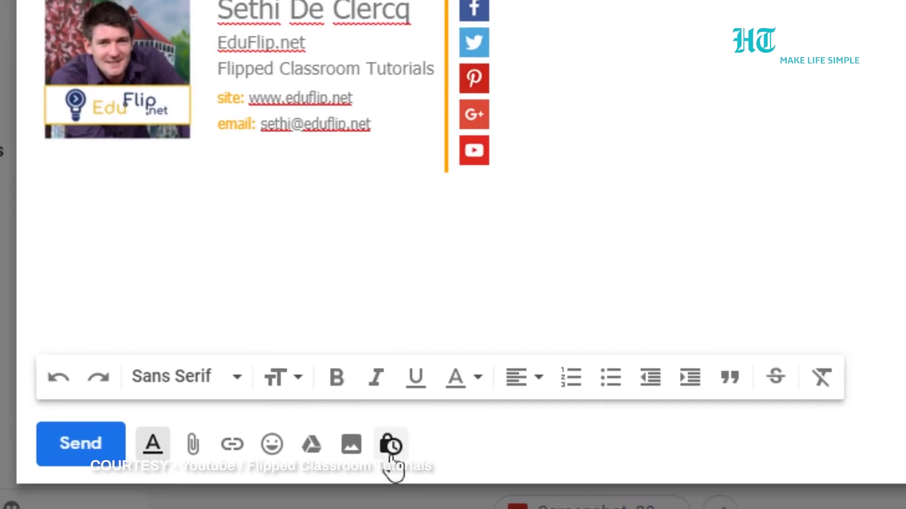
Step: Enable confidential mode on the message with an expiry of 1 day
{"action": "left_click", "coordinate": [390, 447]}
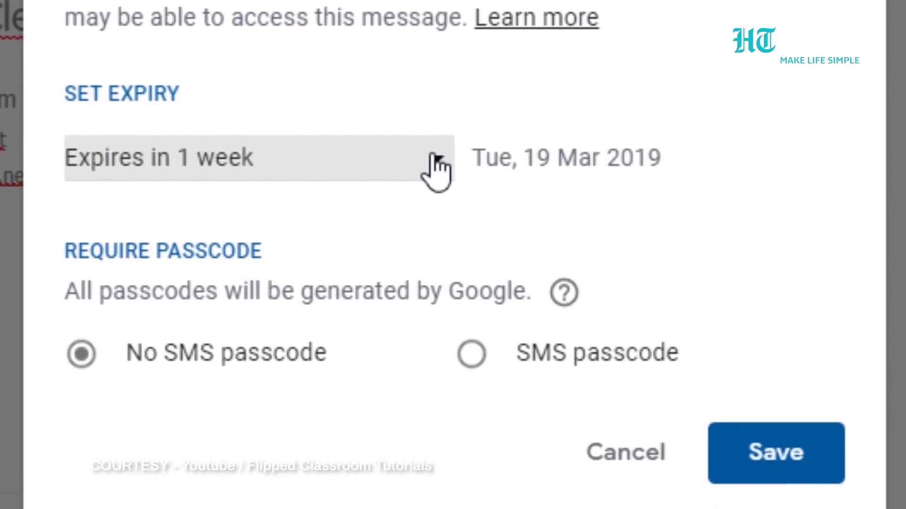
{"action": "left_click", "coordinate": [434, 235]}
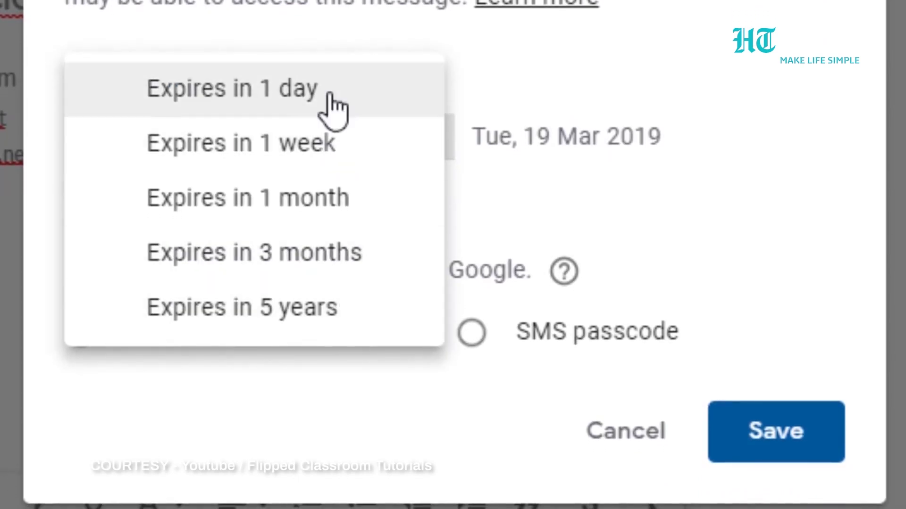
{"action": "left_click", "coordinate": [330, 106]}
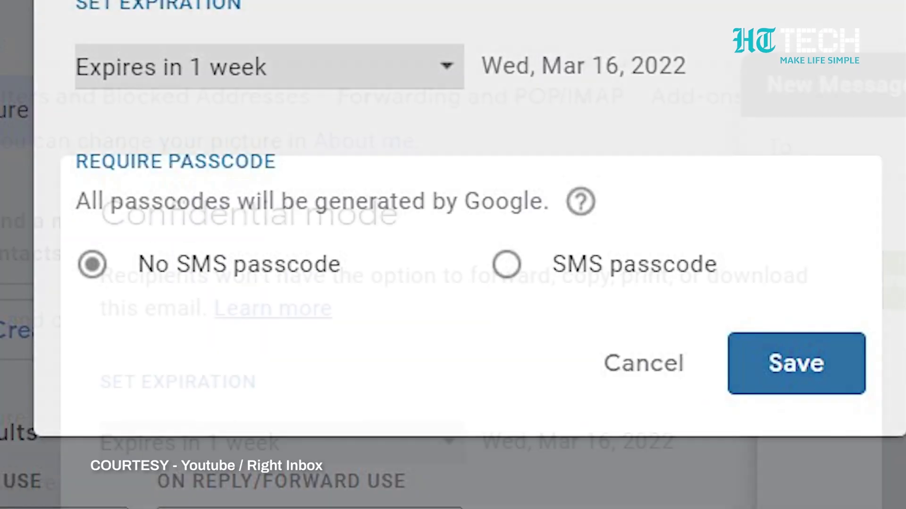